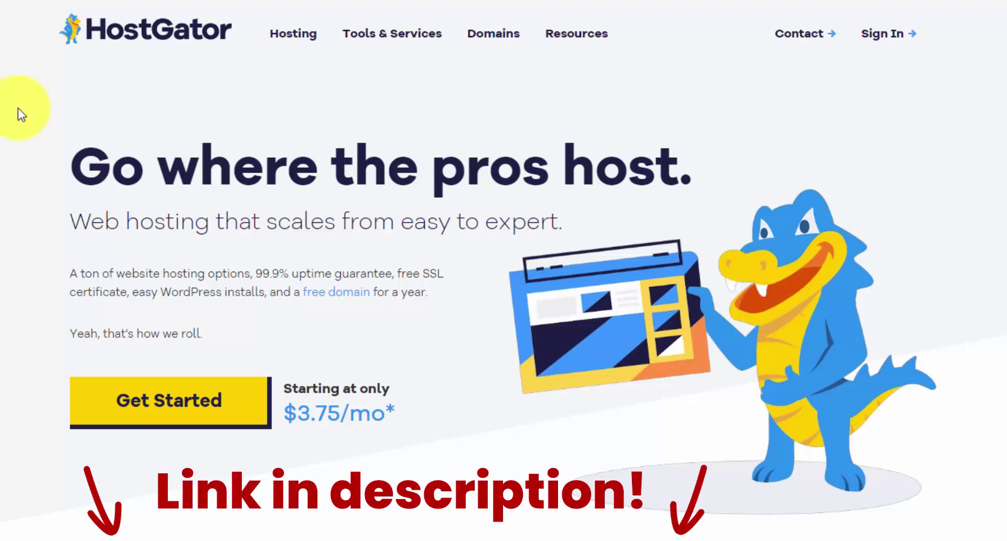
# Choose the Hatchling Plan from the hosting plans, reaching checkout at $3.75/mo for 36 months
pyautogui.moveTo(281, 43)
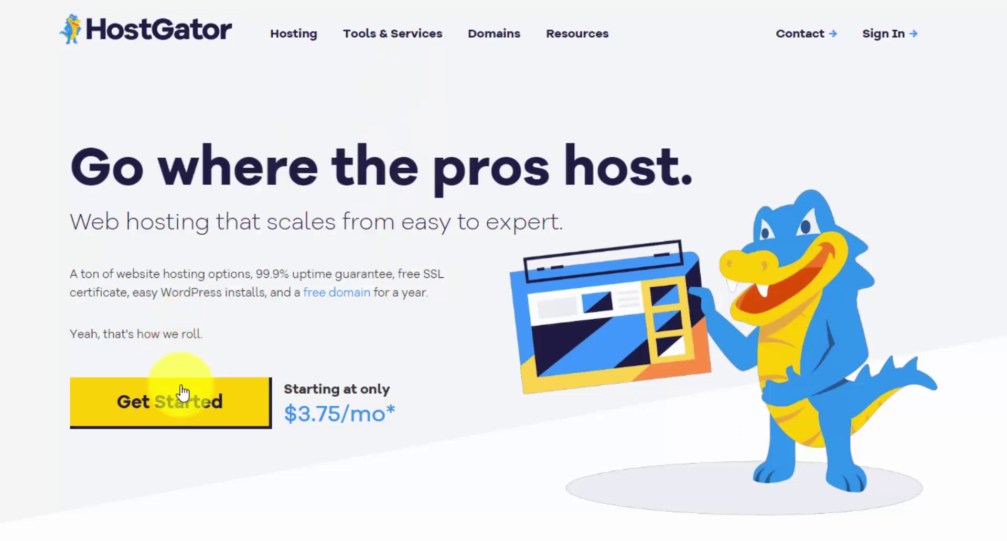
pyautogui.click(216, 411)
pyautogui.scroll(-3, 292, 236)
pyautogui.scroll(-2, 181, 226)
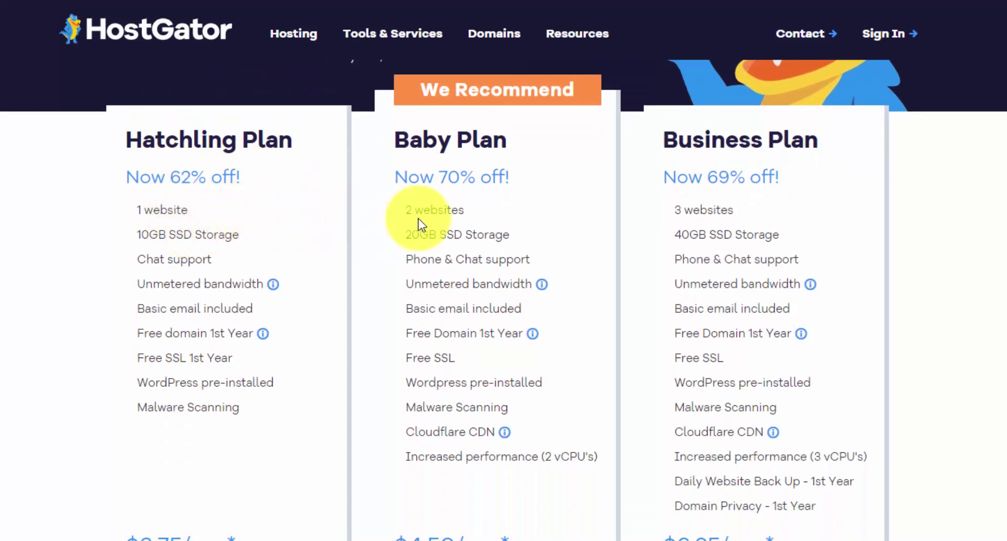
pyautogui.scroll(-3, 795, 201)
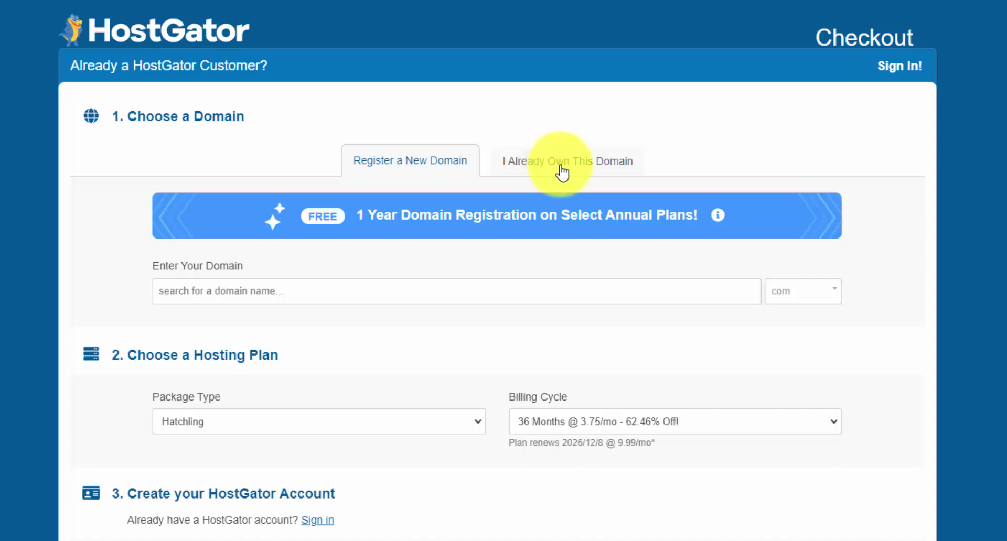
# Search for hgtutorial2024 with the .com extension and add it as the free domain
pyautogui.click(380, 295)
pyautogui.write('hgtutorial2024')
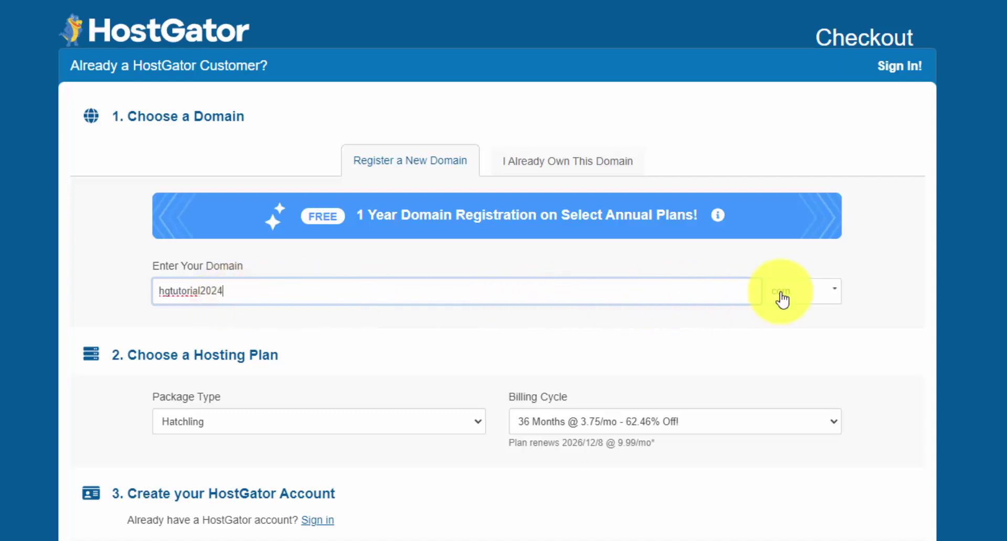
pyautogui.click(831, 296)
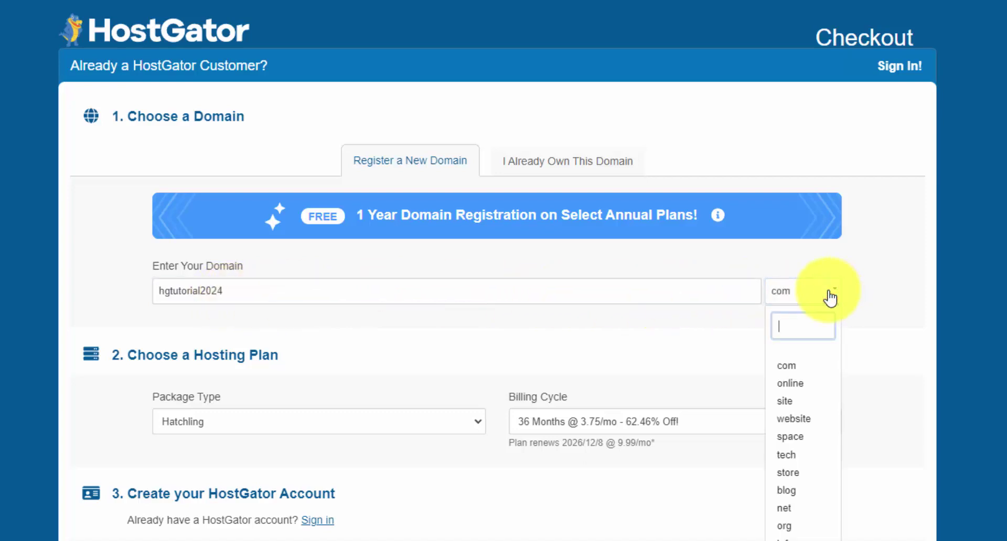
pyautogui.click(832, 293)
pyautogui.click(832, 292)
pyautogui.click(804, 366)
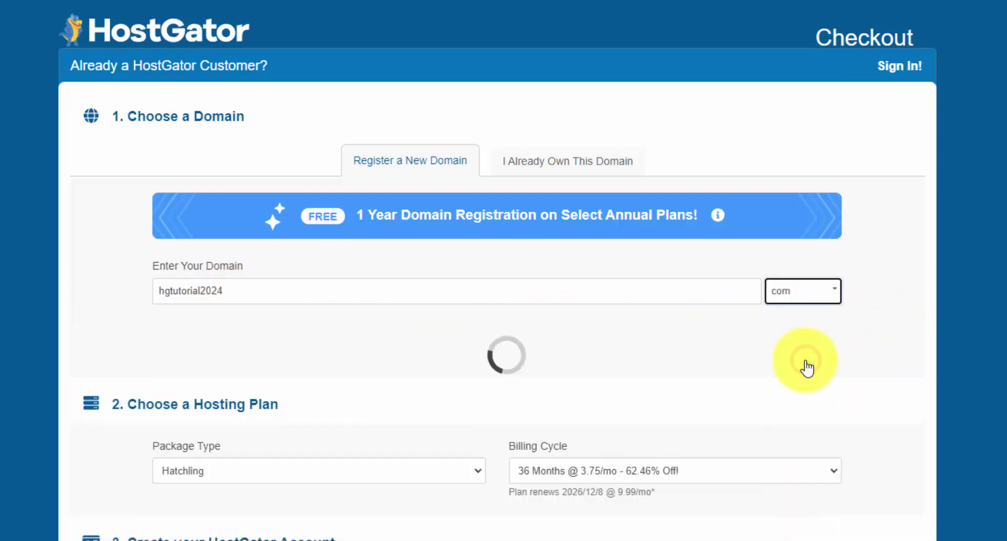
pyautogui.scroll(-2, 307, 456)
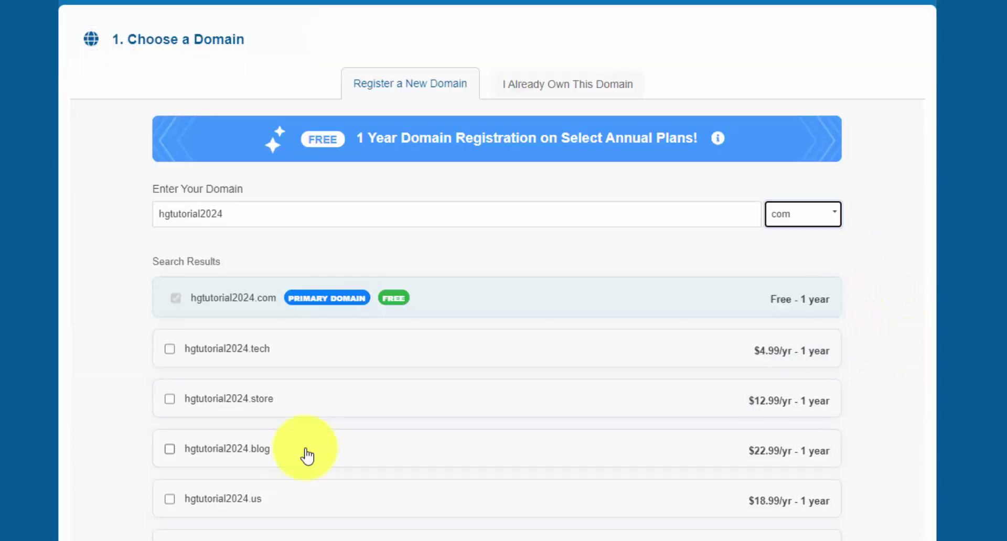
pyautogui.scroll(-14, 307, 456)
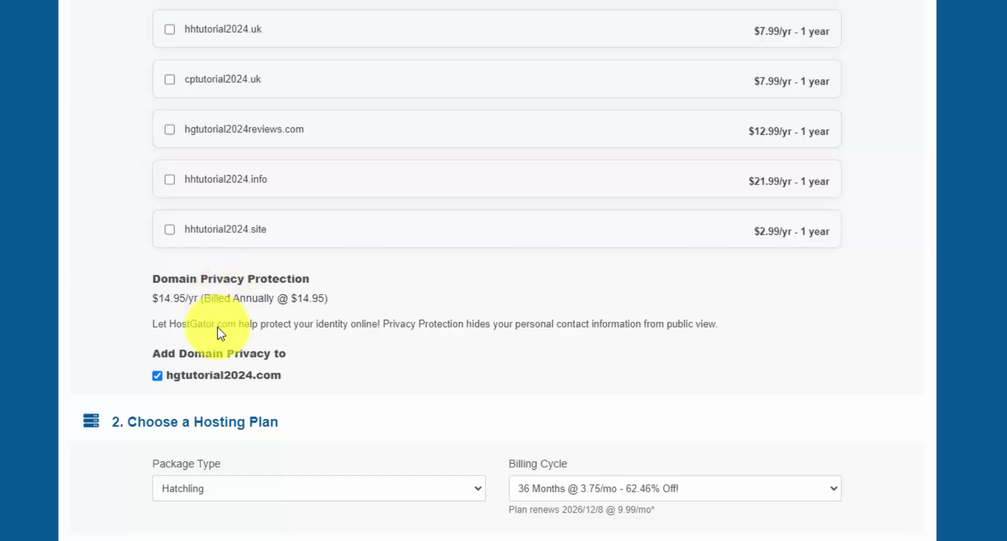
# Uncheck Domain Privacy and change billing from 36 months to 12 months at $4.95/mo
pyautogui.click(158, 378)
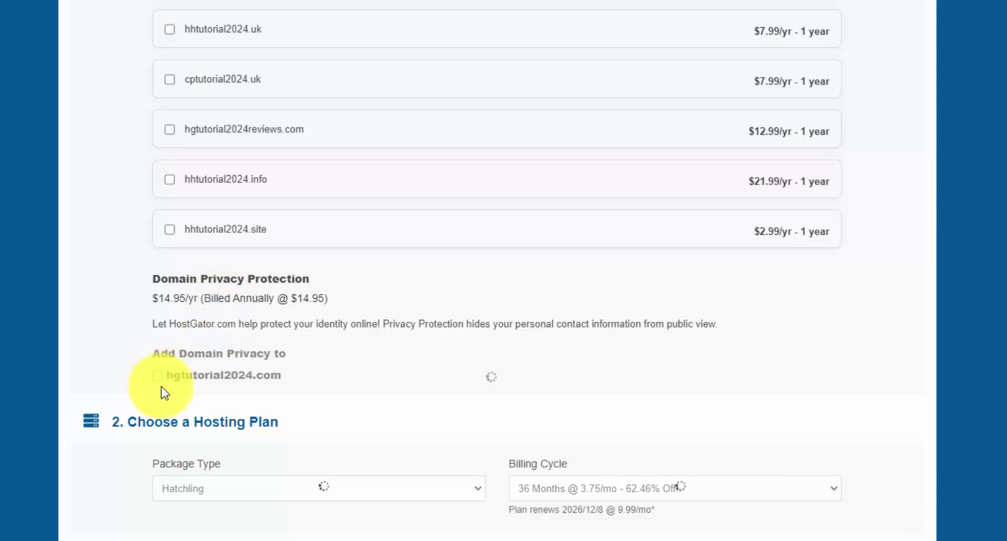
pyautogui.scroll(-3, 171, 389)
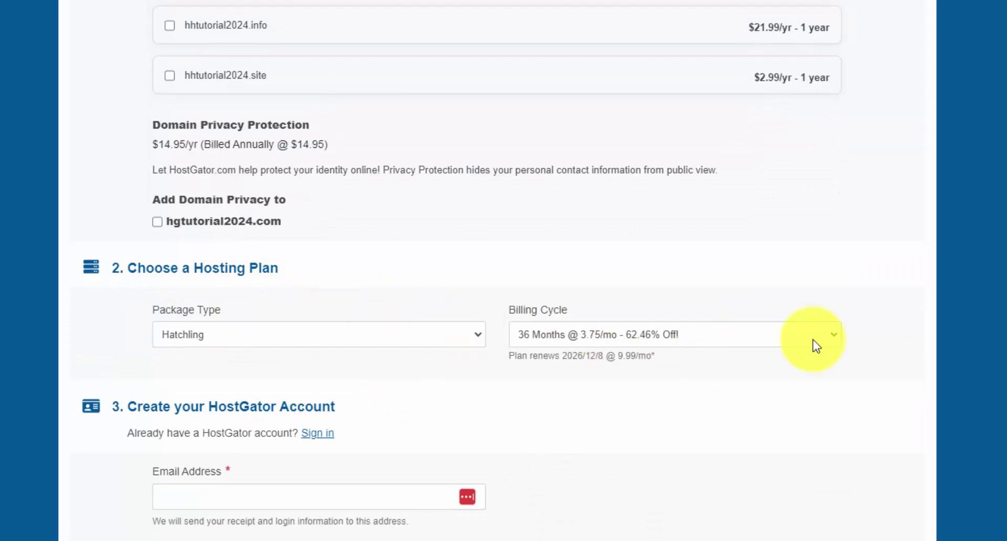
pyautogui.click(832, 336)
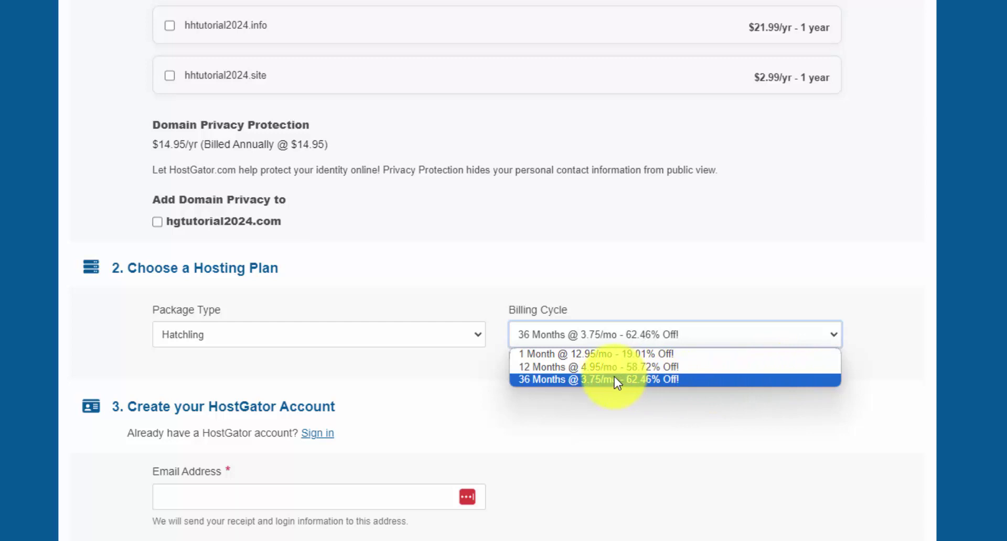
pyautogui.click(681, 424)
pyautogui.doubleClick(620, 355)
pyautogui.click(611, 342)
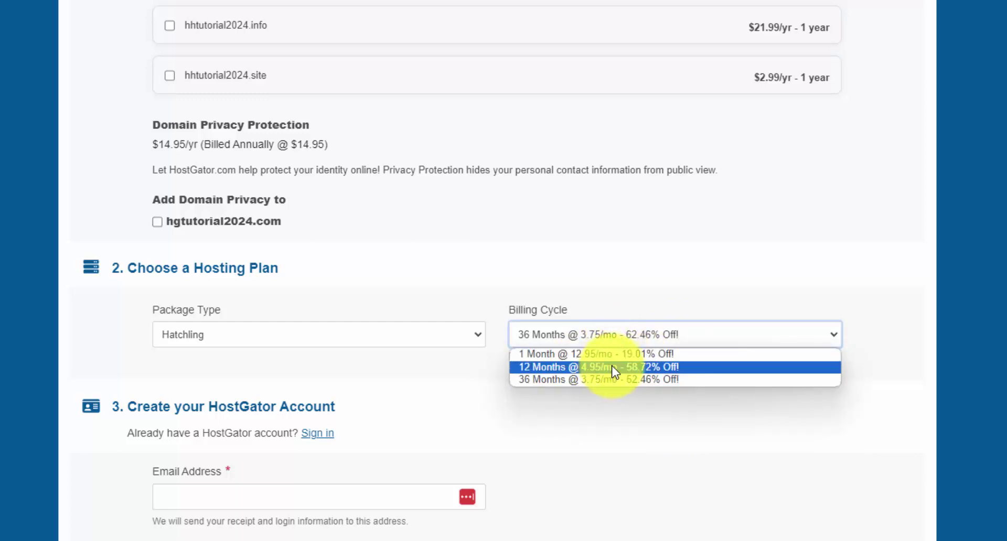
pyautogui.click(612, 367)
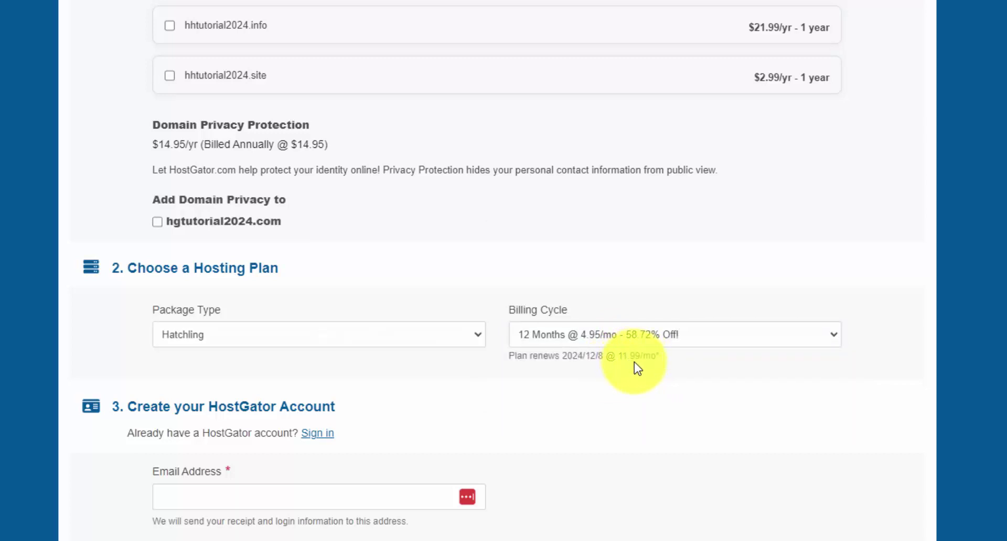
pyautogui.scroll(-5, 641, 370)
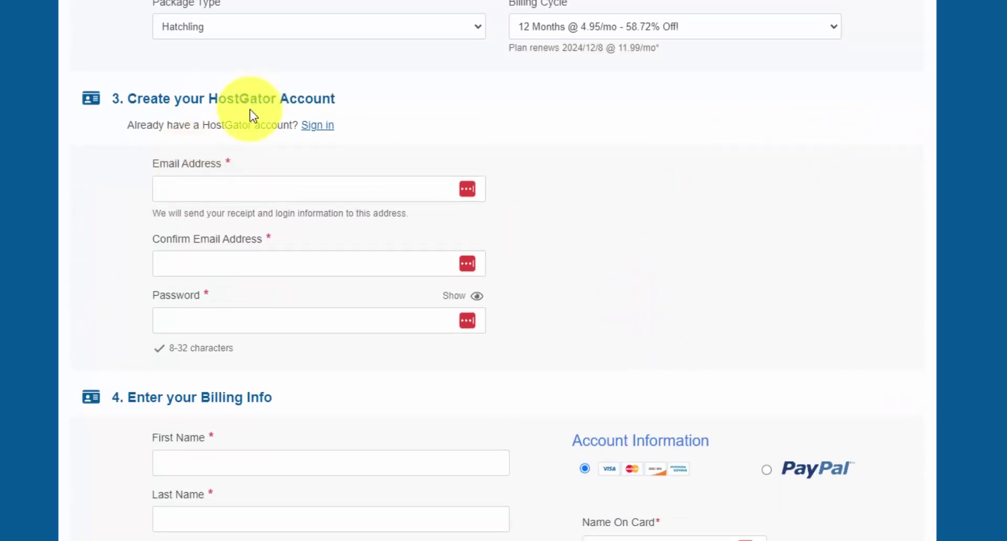
# Select PayPal as the payment method instead of a card
pyautogui.scroll(-5, 244, 198)
pyautogui.scroll(-1, 246, 220)
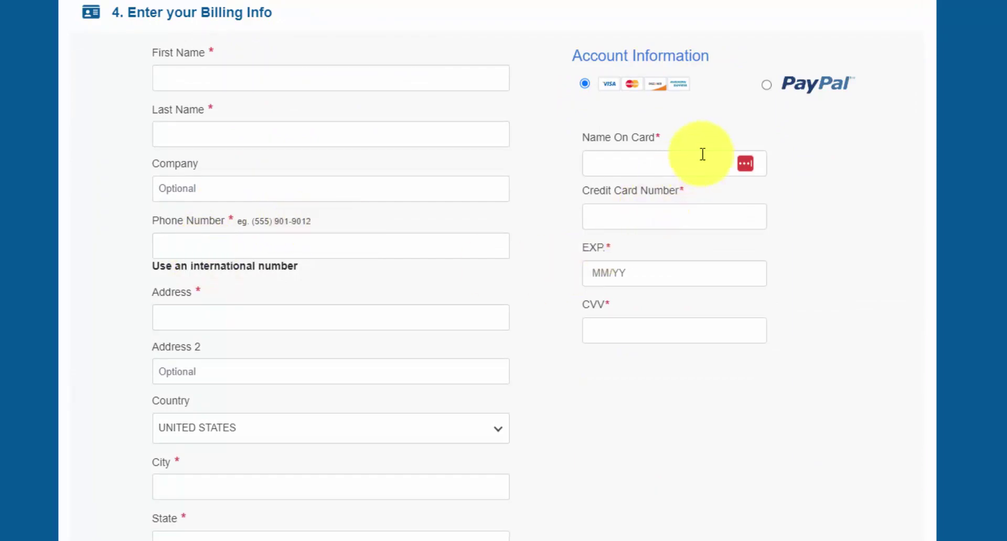
pyautogui.click(804, 84)
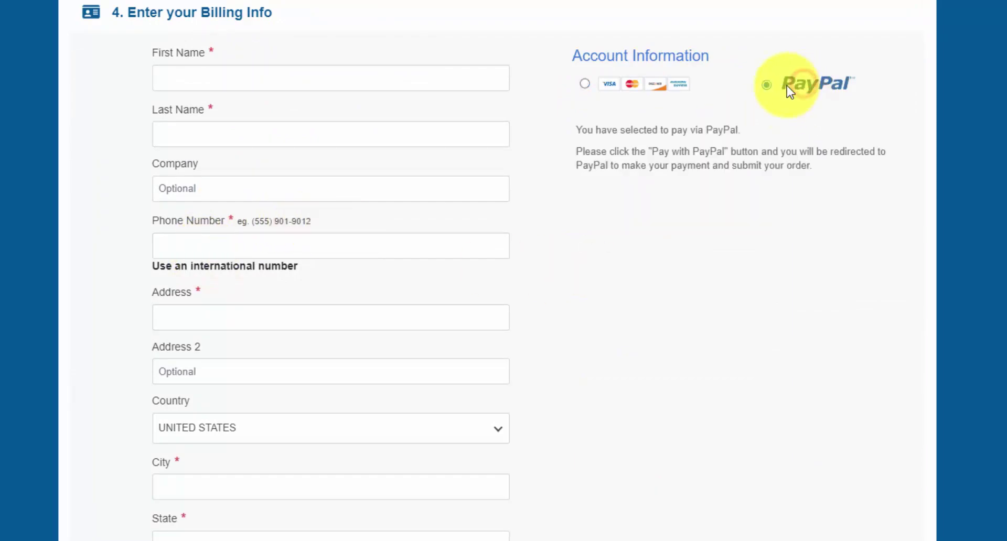
# Uncheck the SiteLock Essentials add-on, bringing the total due to $59.40
pyautogui.scroll(-8, 525, 184)
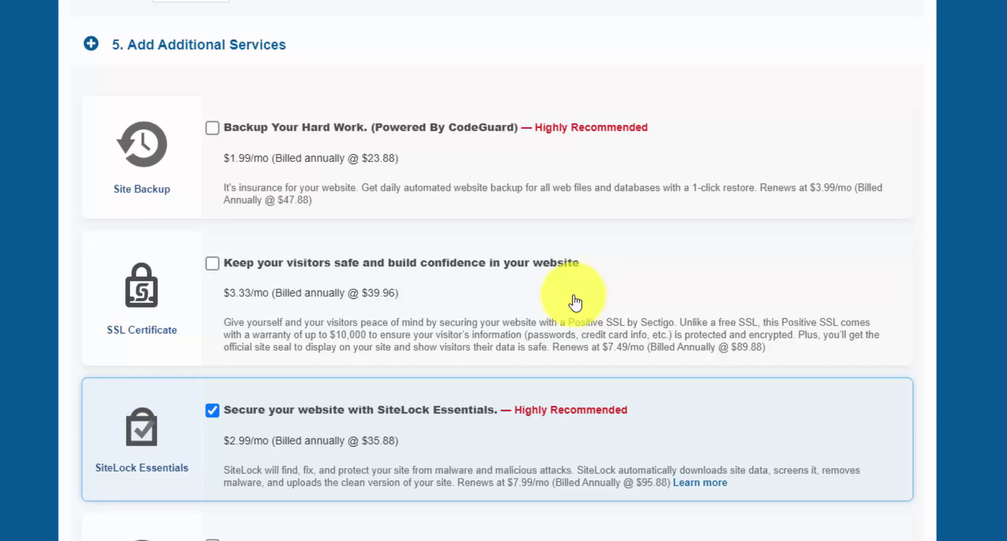
pyautogui.click(216, 414)
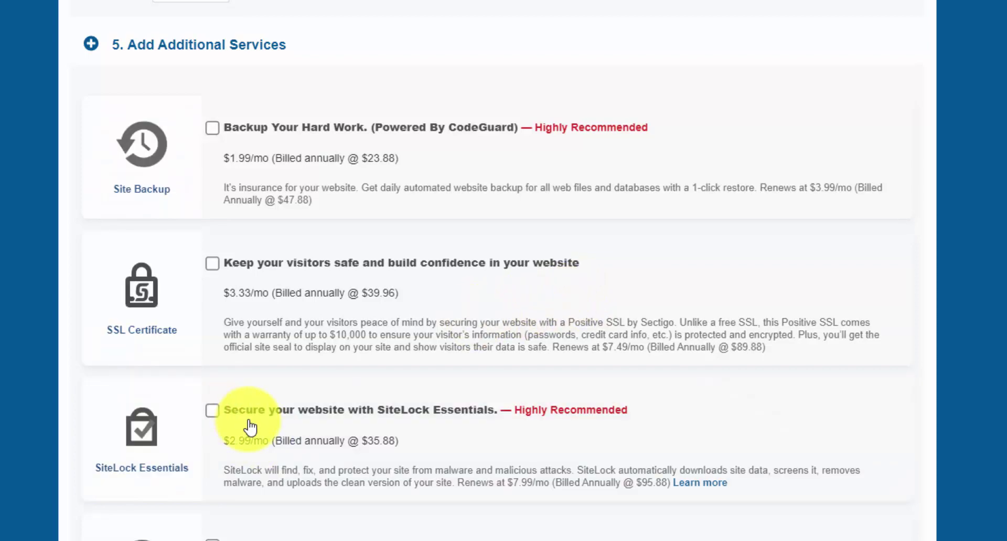
pyautogui.scroll(-15, 251, 427)
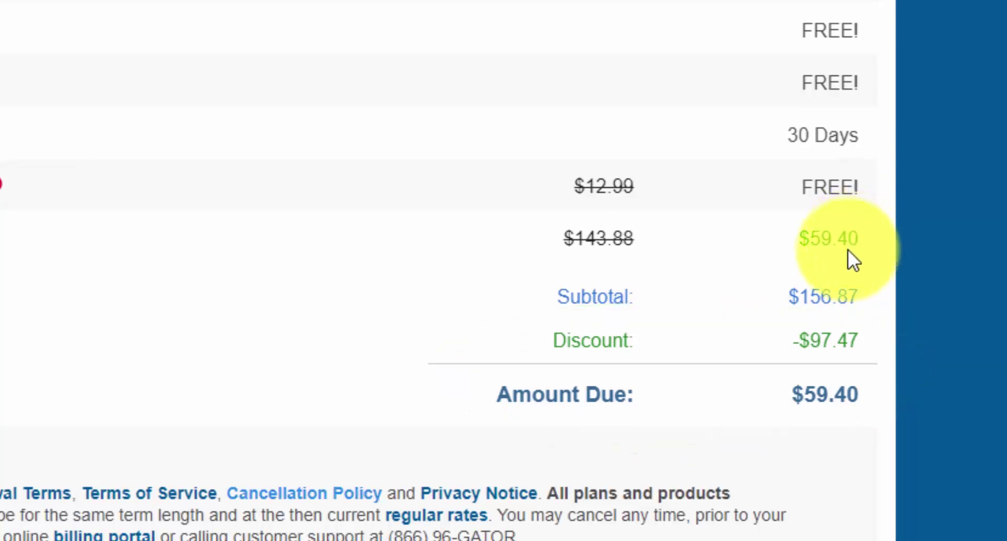
# Place the hosting order with Checkout Now and review the confirmation page
pyautogui.click(496, 507)
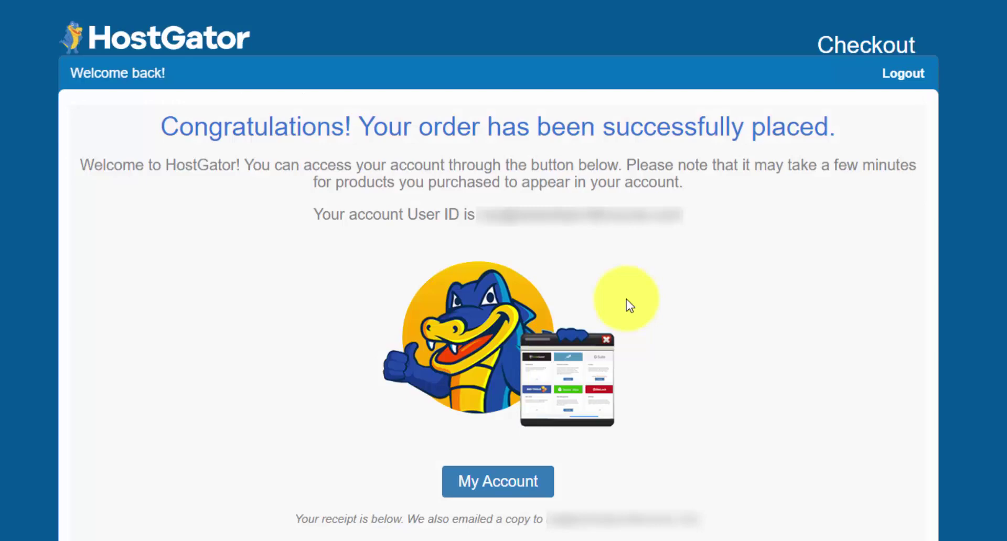
pyautogui.scroll(-5, 627, 299)
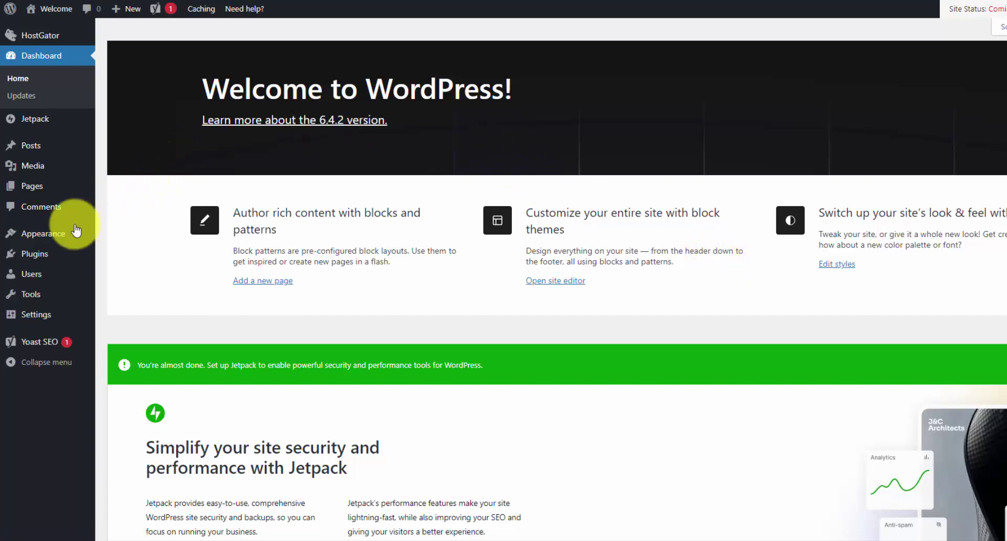
# Go from the admin sidebar to Plugins and scroll to the five installed plugins
pyautogui.moveTo(59, 236)
pyautogui.click(135, 239)
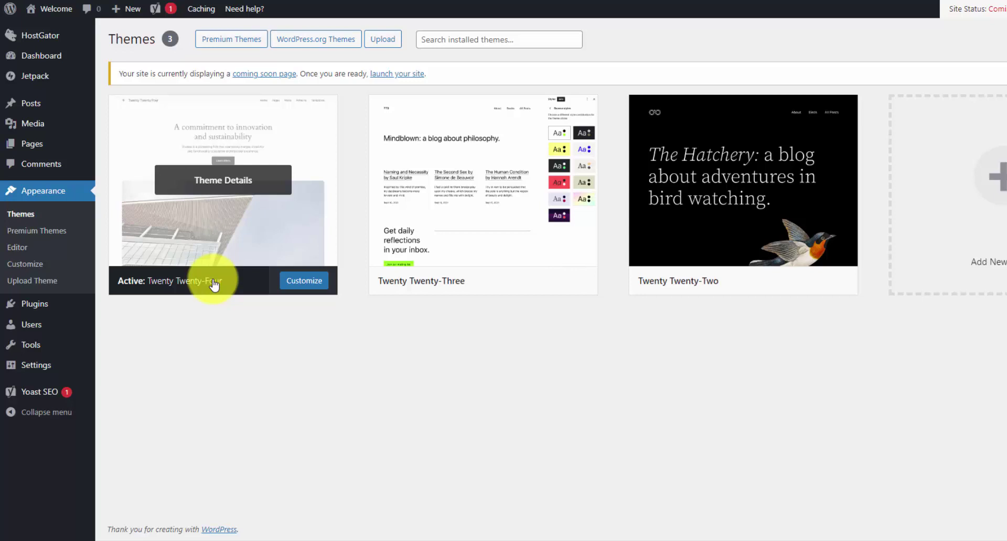
pyautogui.click(75, 303)
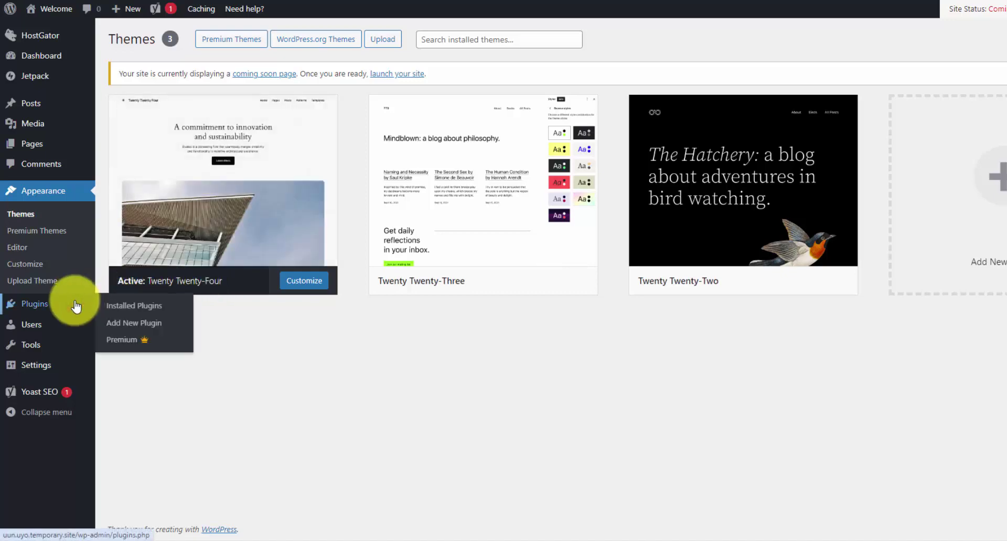
pyautogui.scroll(-5, 483, 273)
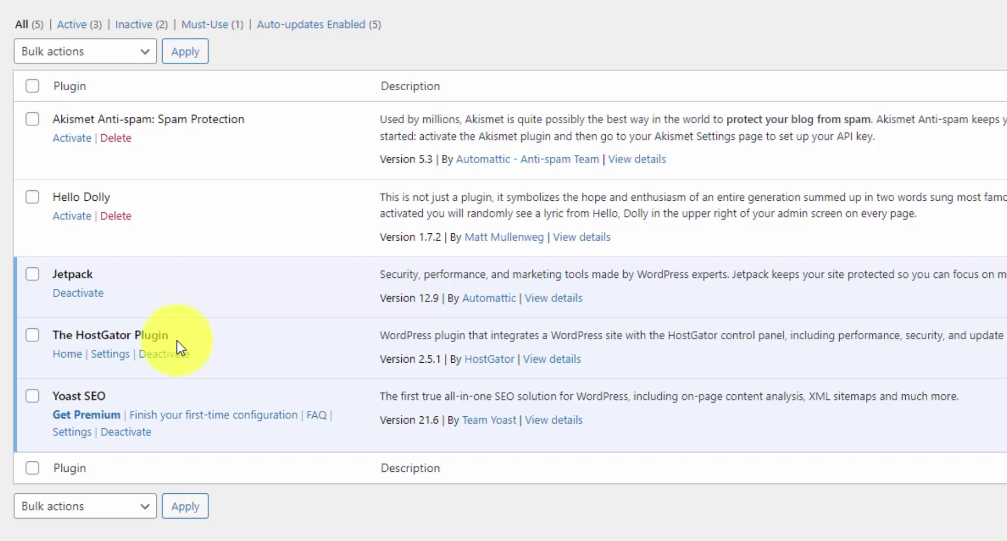
# Tick Akismet Anti-spam, Hello Dolly and Jetpack and apply the Delete bulk action
pyautogui.moveTo(149, 402); pyautogui.dragTo(55, 400)
pyautogui.click(55, 394)
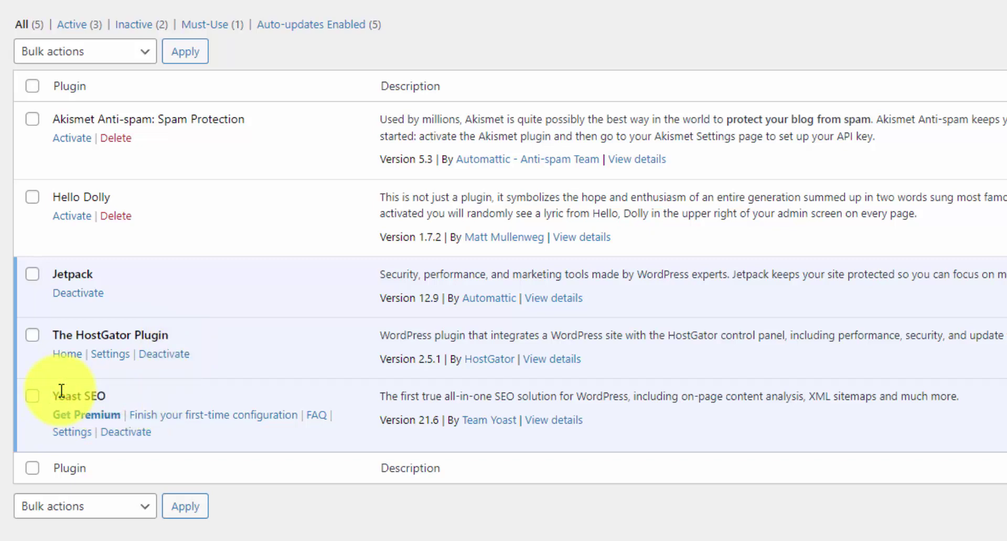
pyautogui.click(32, 275)
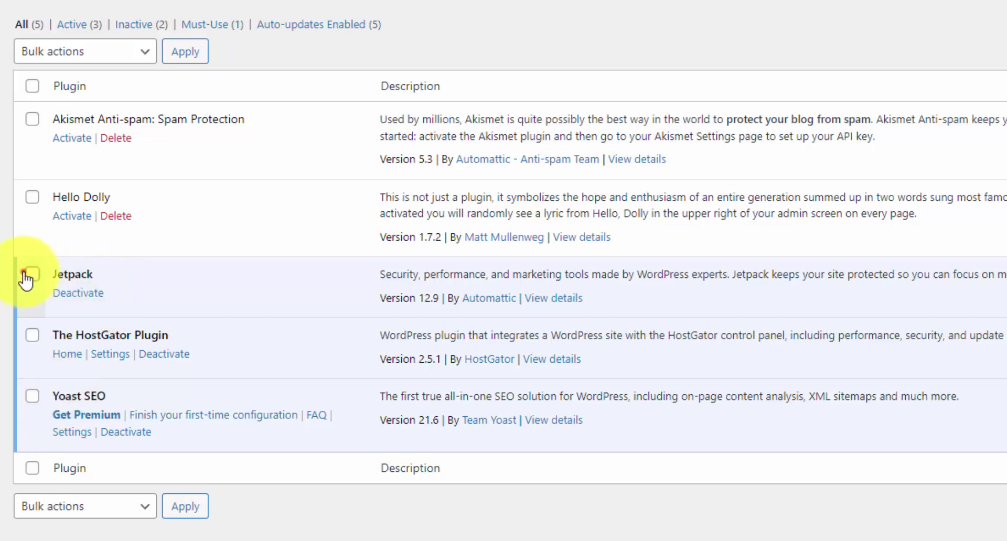
pyautogui.click(32, 197)
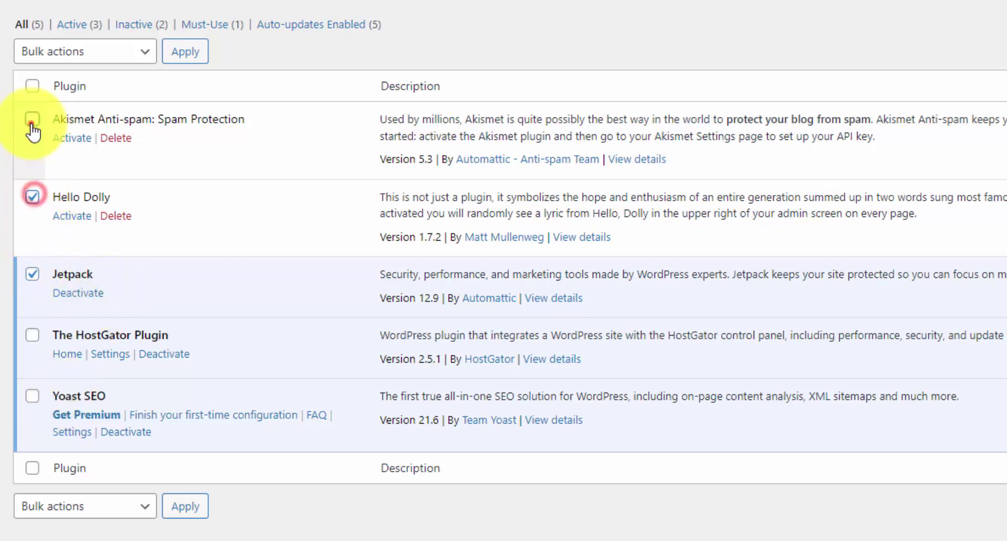
pyautogui.click(32, 120)
pyautogui.click(127, 53)
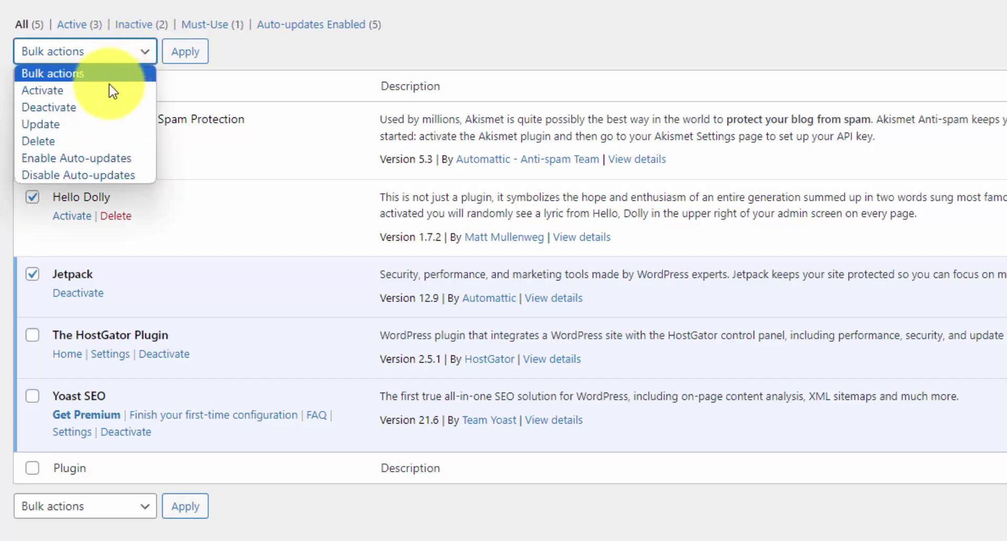
pyautogui.click(74, 141)
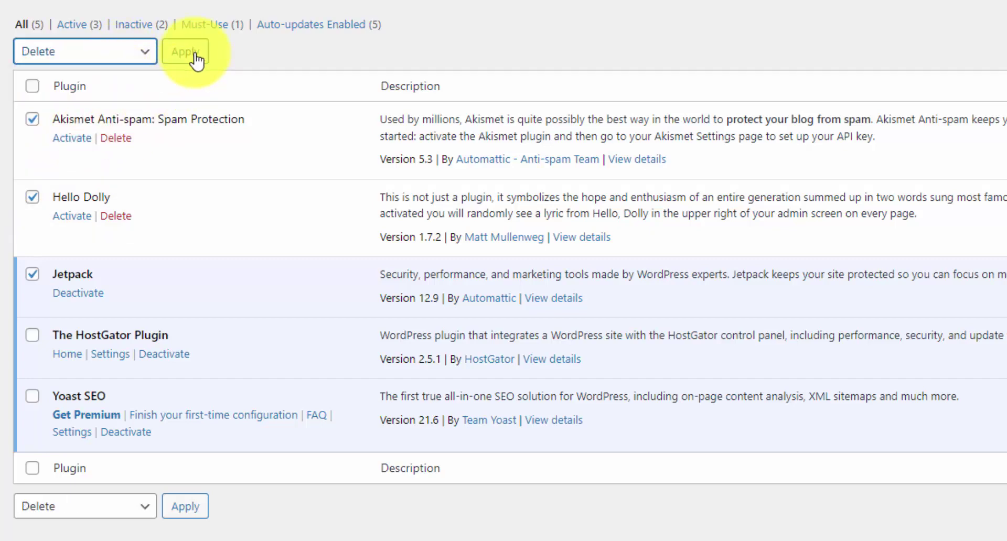
pyautogui.click(195, 56)
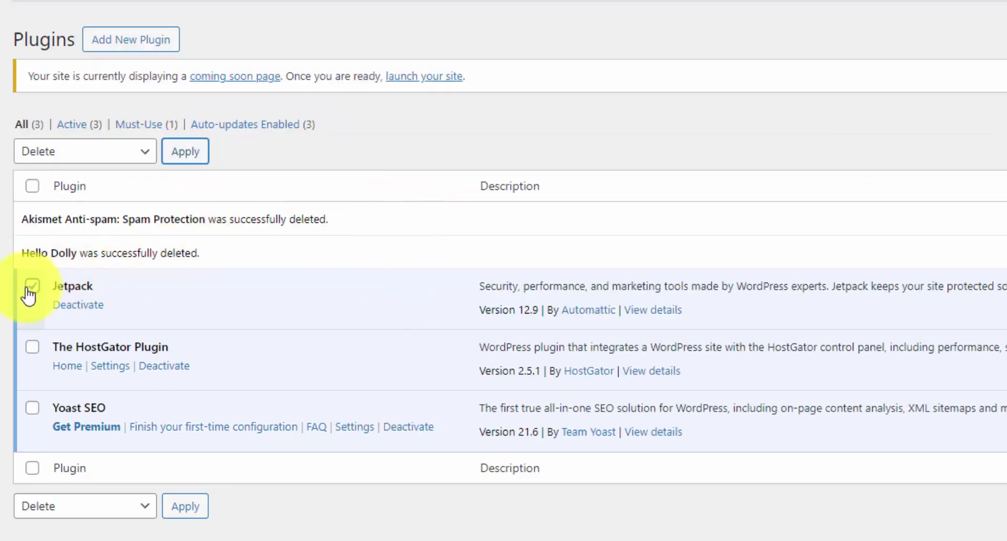
# Deactivate the still-active Jetpack plugin and then delete it
pyautogui.click(32, 287)
pyautogui.click(32, 287)
pyautogui.click(98, 309)
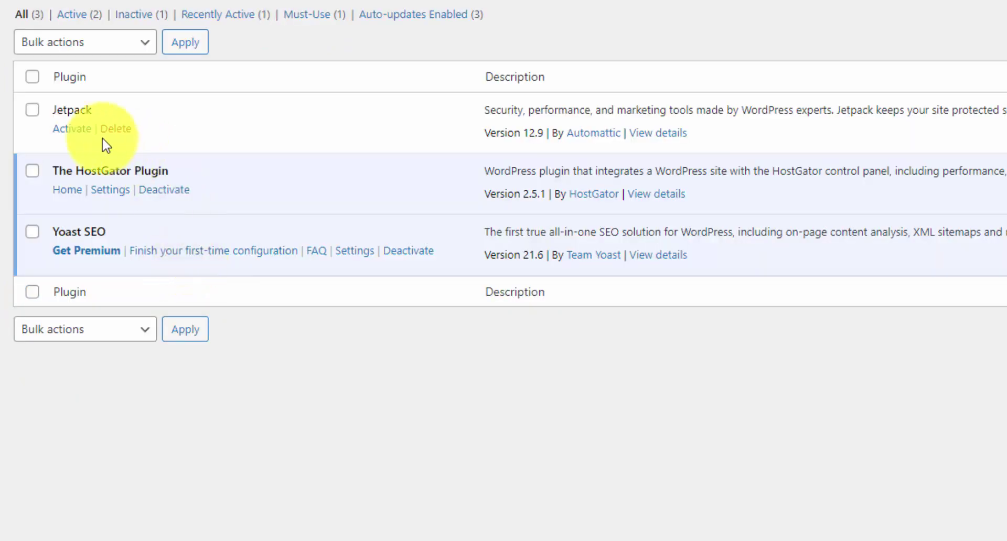
pyautogui.click(117, 129)
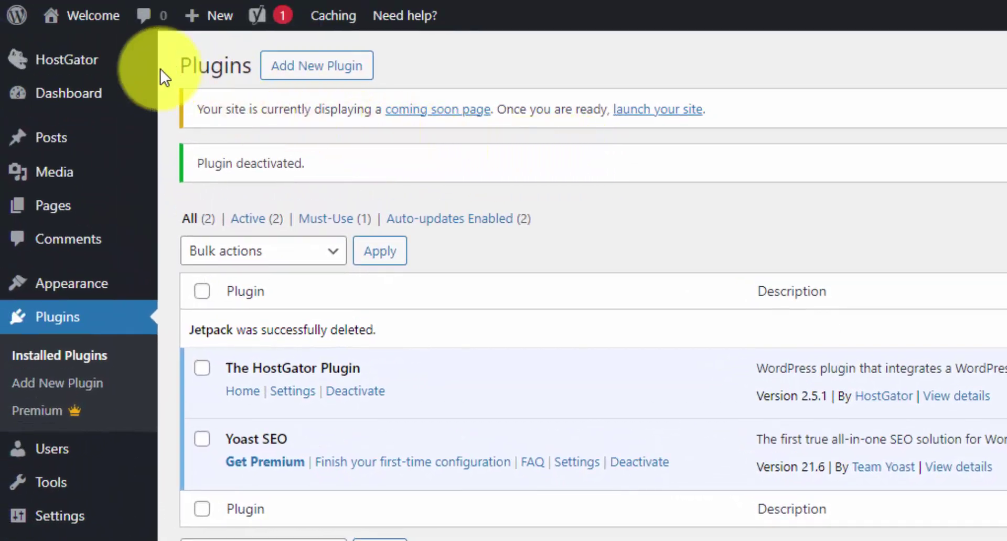
# Visit the site from the admin bar and scroll through the homepage content
pyautogui.moveTo(100, 24)
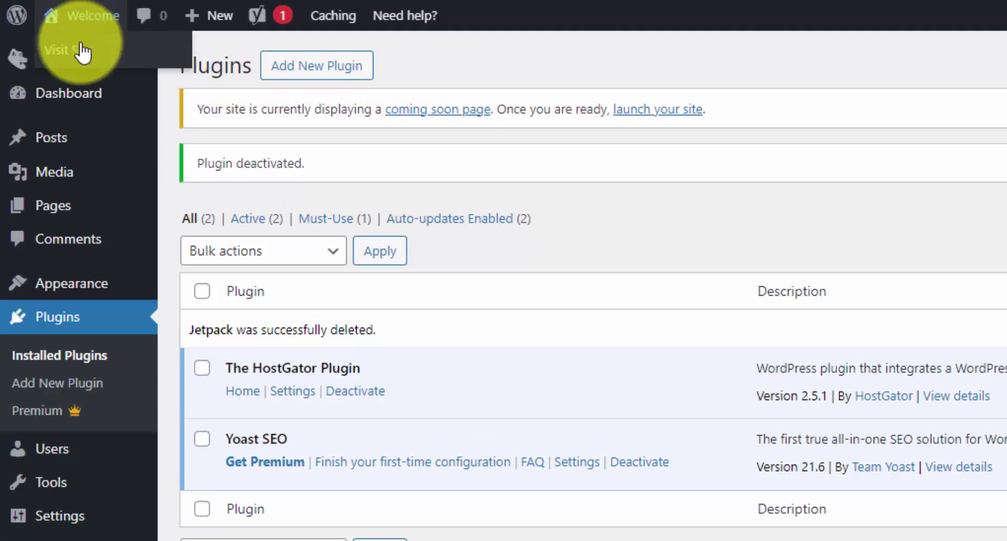
pyautogui.click(82, 51)
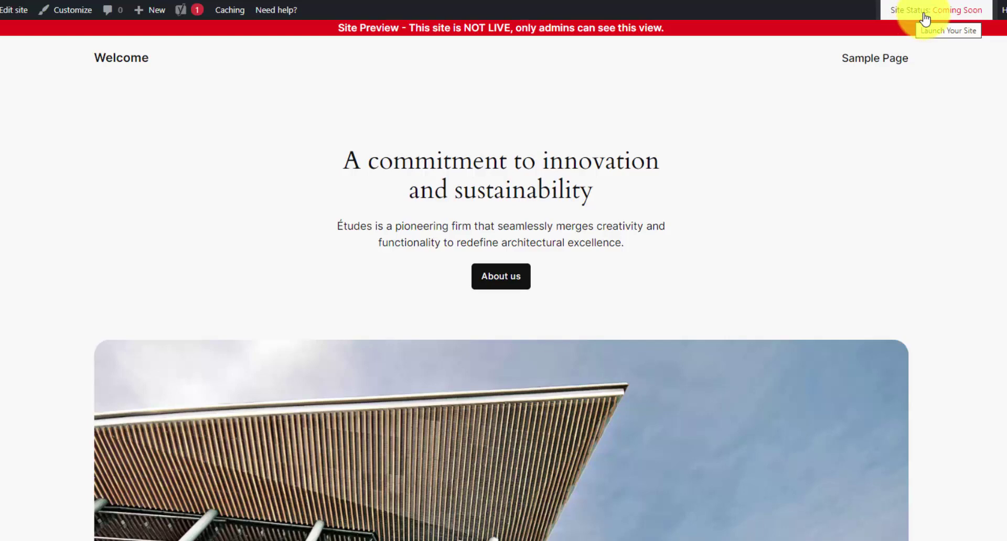
pyautogui.scroll(-1, 724, 108)
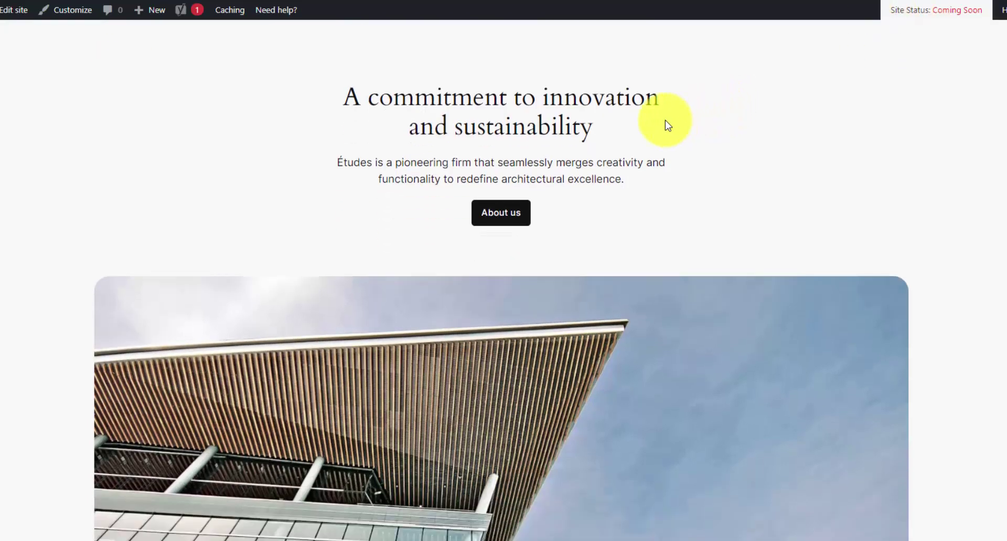
pyautogui.scroll(-3, 645, 134)
pyautogui.scroll(-5, 618, 147)
pyautogui.scroll(-7, 630, 186)
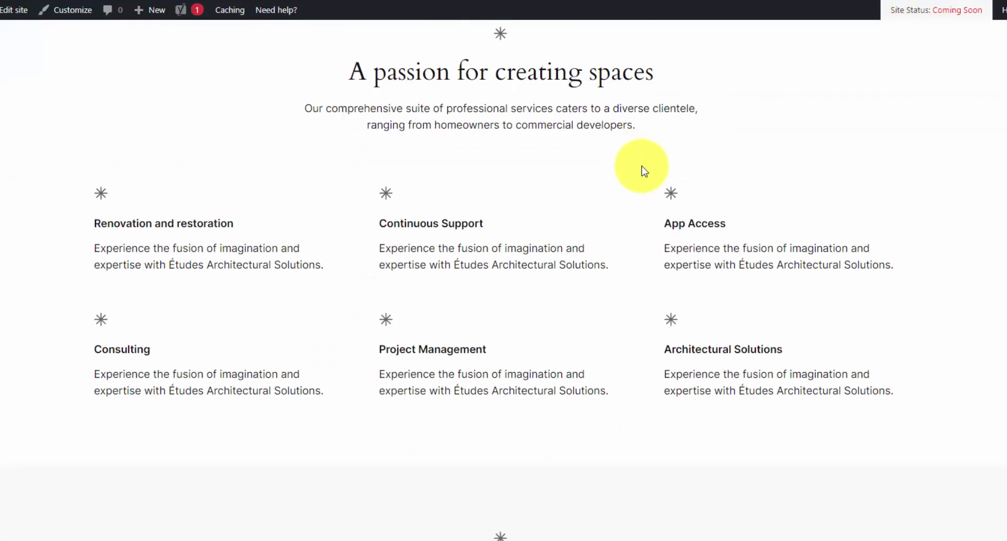
pyautogui.scroll(-3, 637, 193)
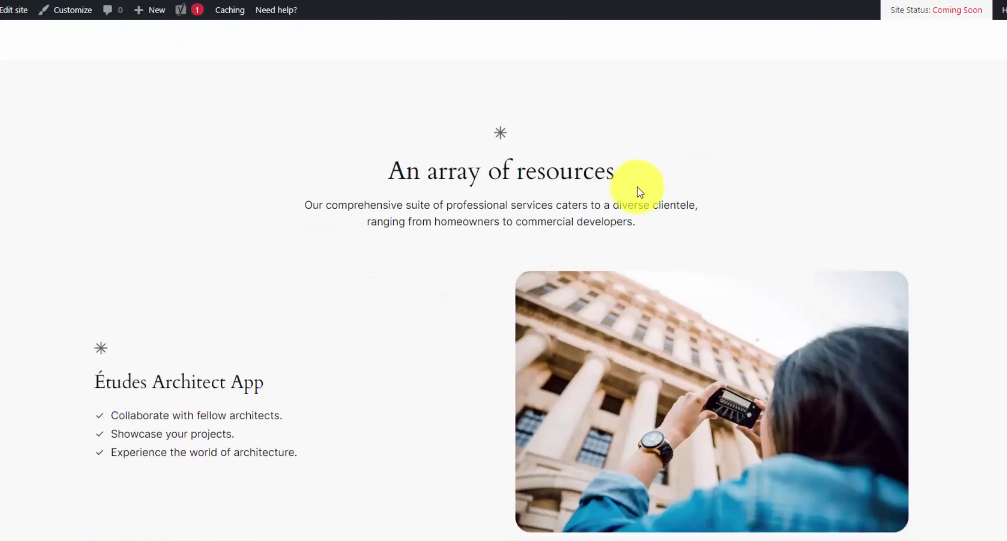
pyautogui.scroll(-4, 638, 193)
pyautogui.scroll(-10, 638, 189)
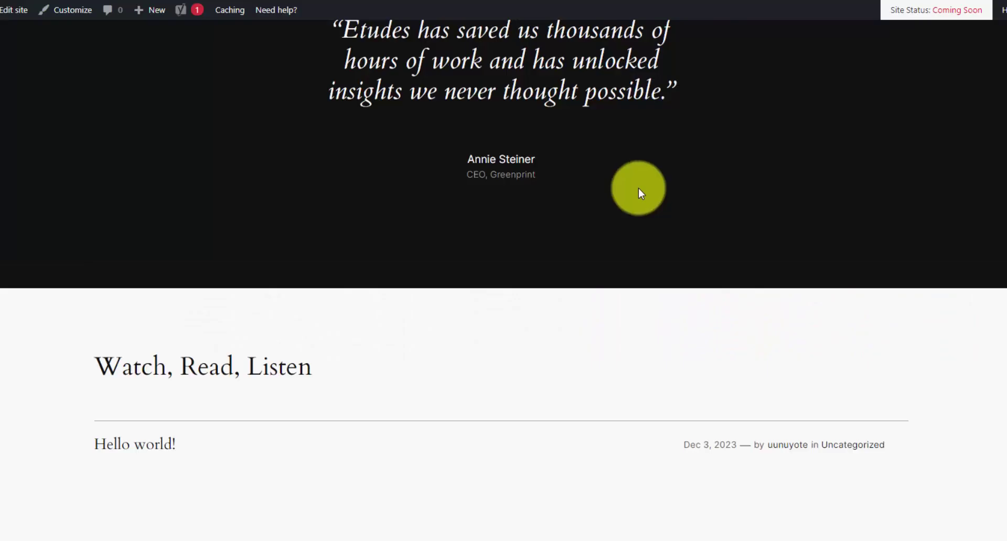
pyautogui.scroll(11, 638, 192)
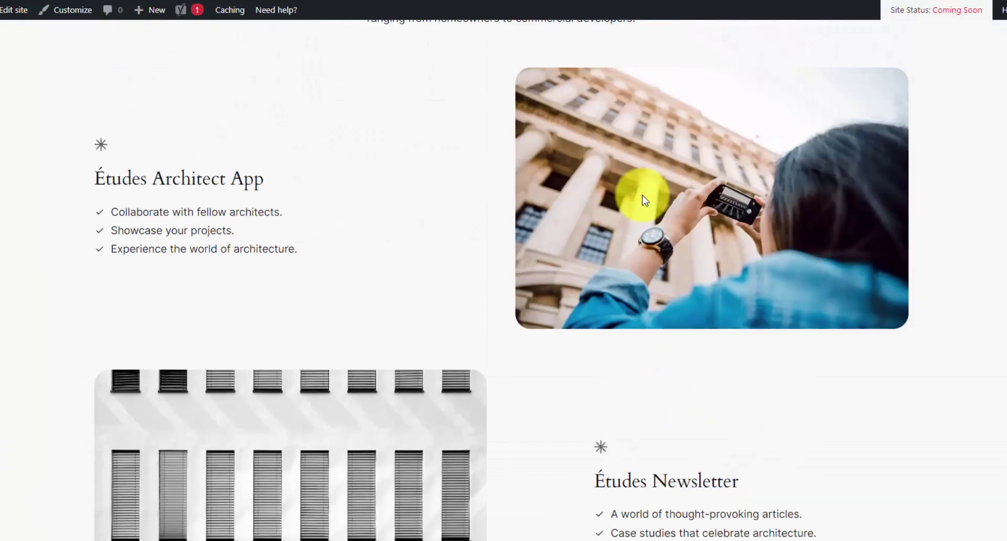
pyautogui.scroll(10, 645, 199)
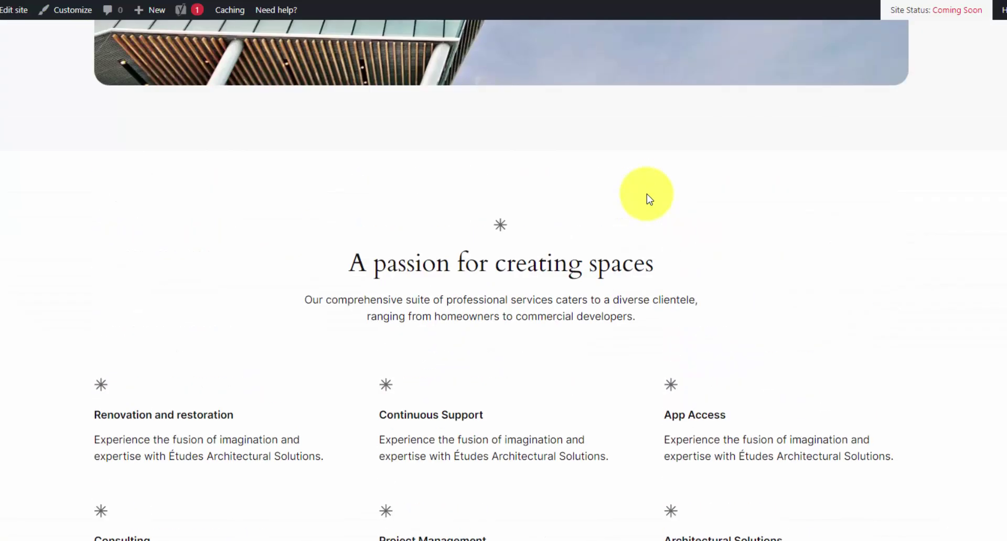
pyautogui.scroll(5, 647, 197)
pyautogui.scroll(5, 654, 198)
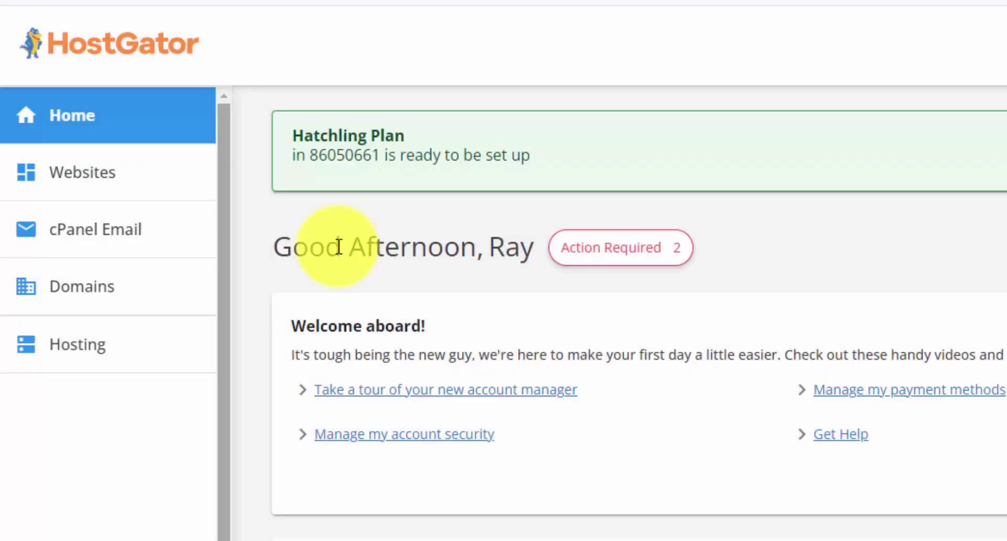
# Go to Websites and open SETTINGS on the Welcome site card for hgtutorial2024.com
pyautogui.click(176, 179)
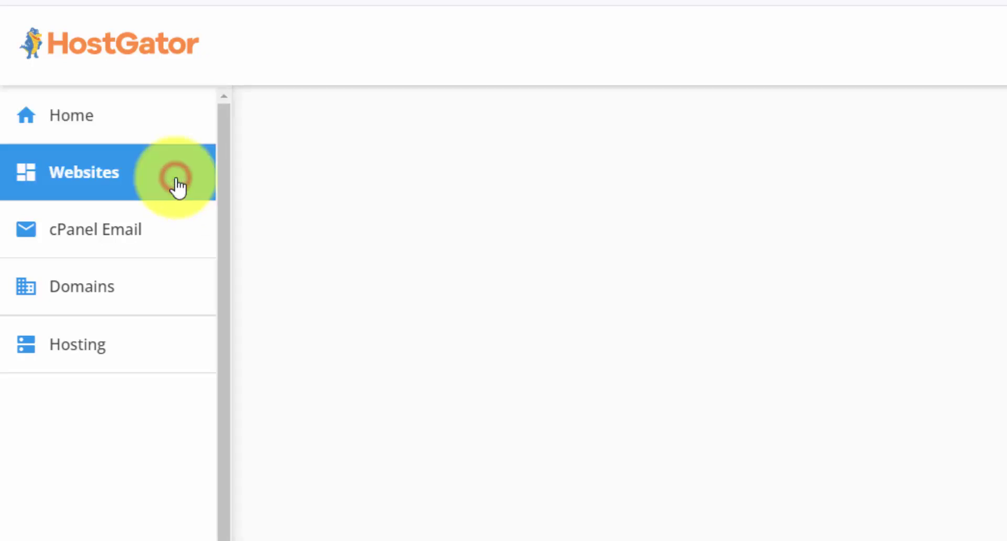
pyautogui.scroll(-3, 180, 169)
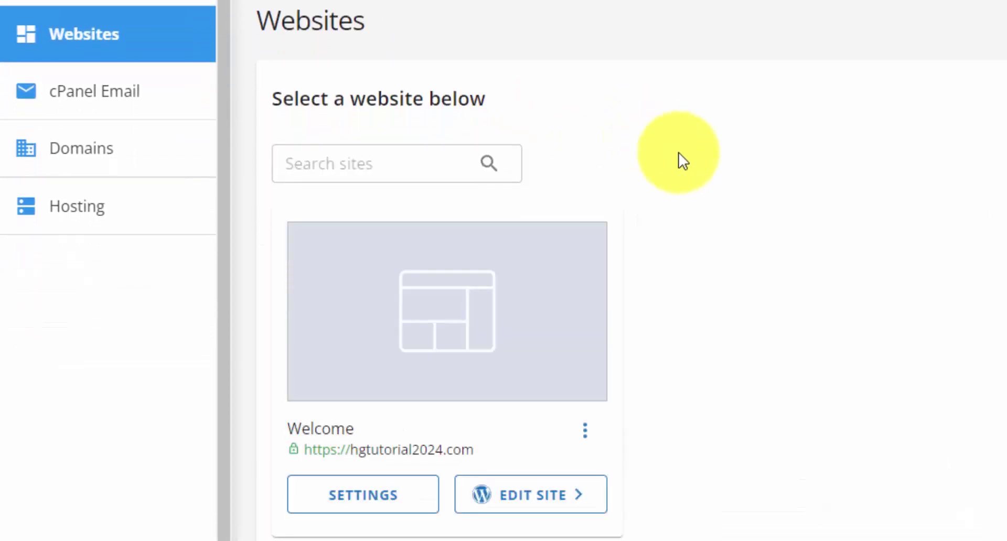
pyautogui.click(377, 495)
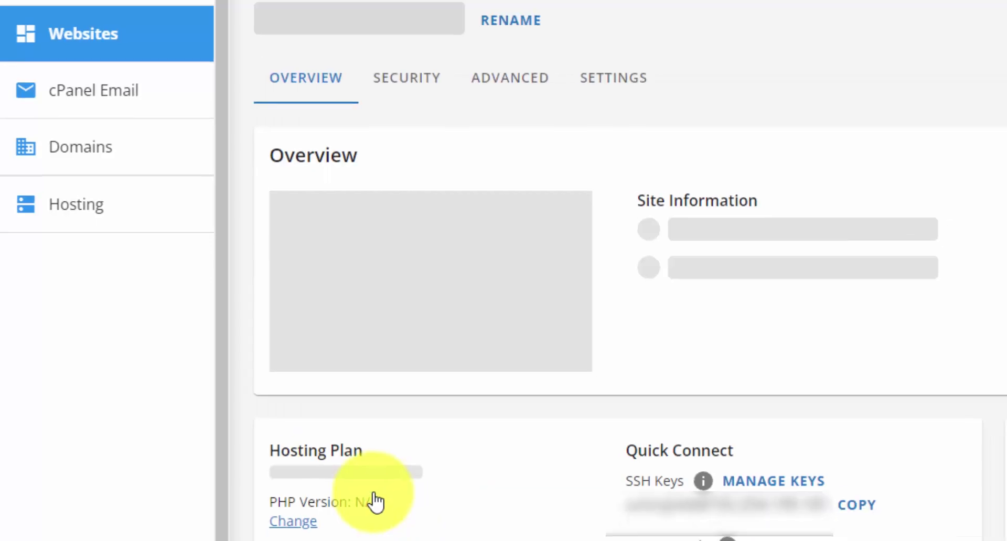